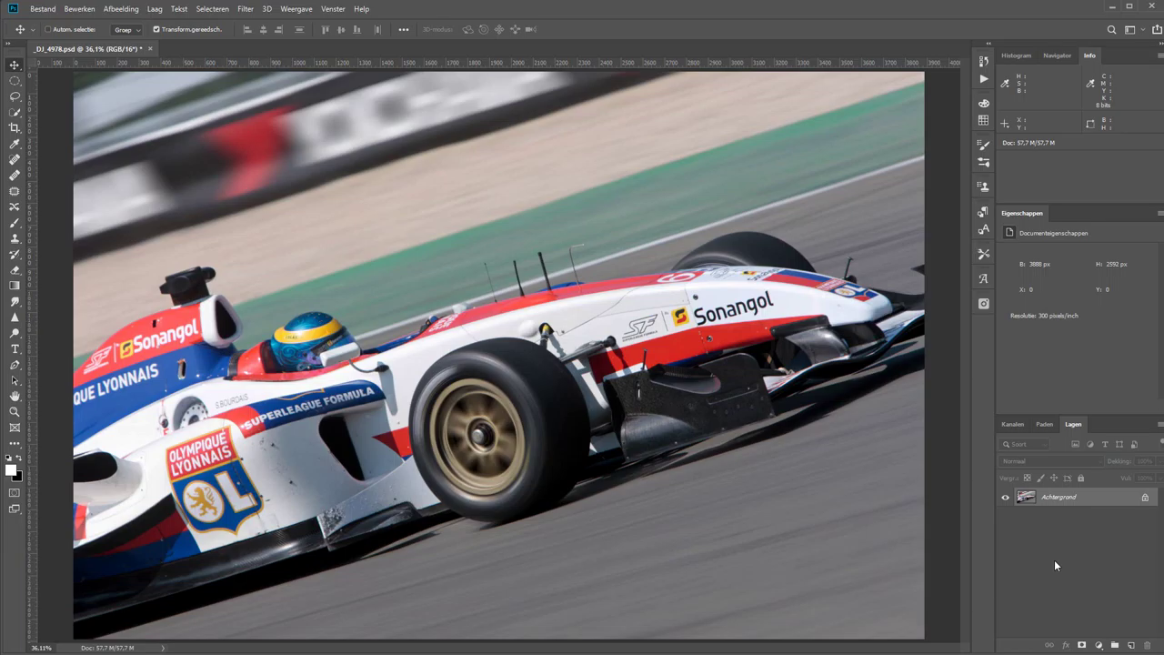
# Step: Add white 'FotoJeroen.nl' text across the middle of the photo at 139.55 pt
pyautogui.click(15, 349)
pyautogui.click(464, 29)
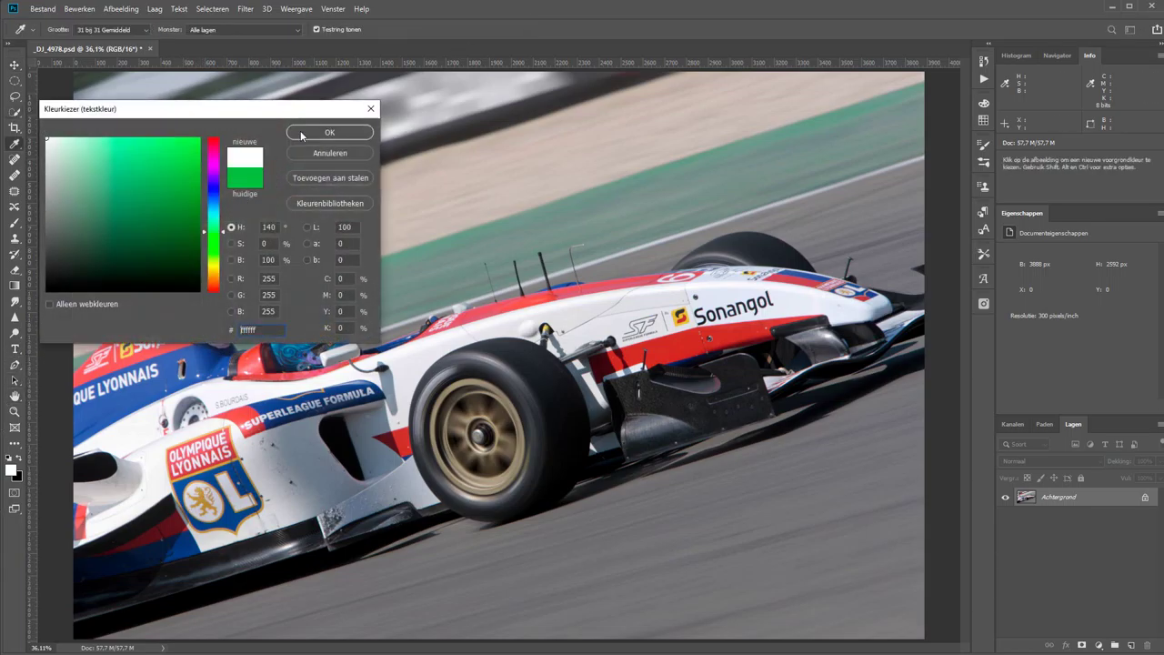
pyautogui.click(302, 134)
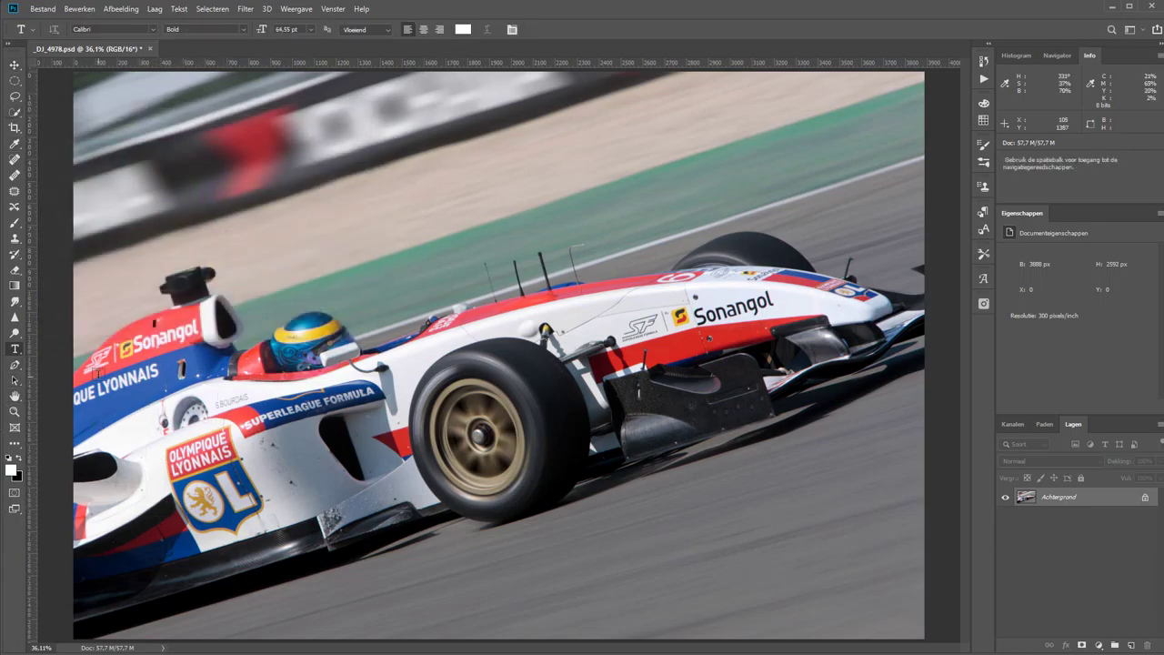
pyautogui.click(134, 379)
pyautogui.write('FotoJeroen.nl')
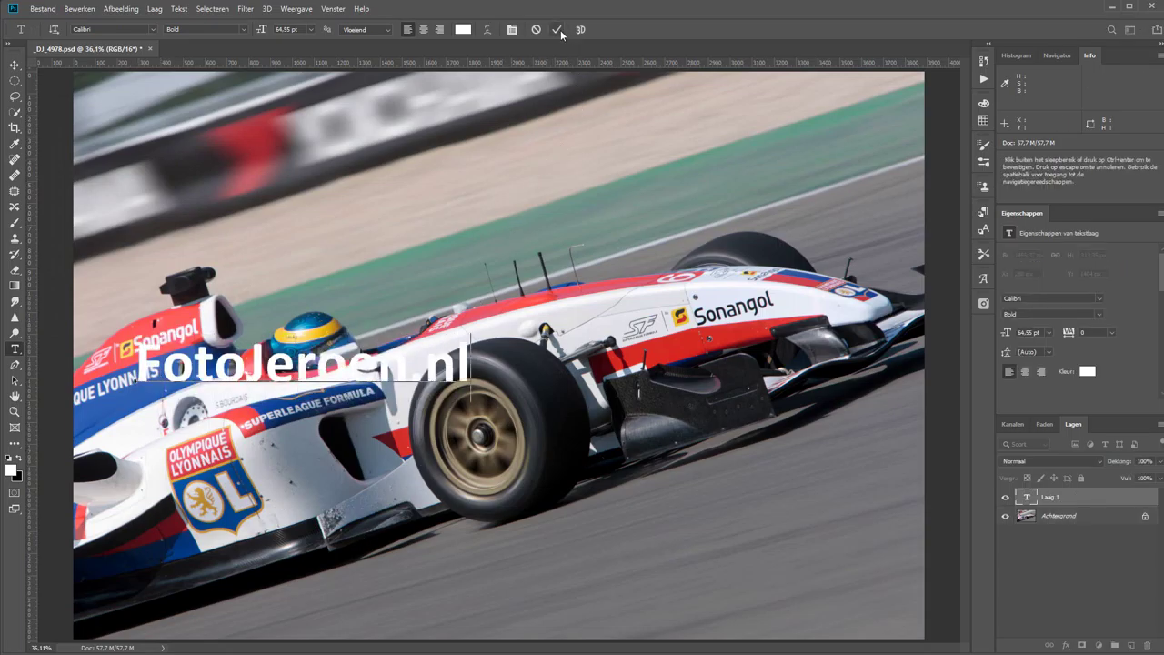
pyautogui.hotkey('ctrl', 'a')
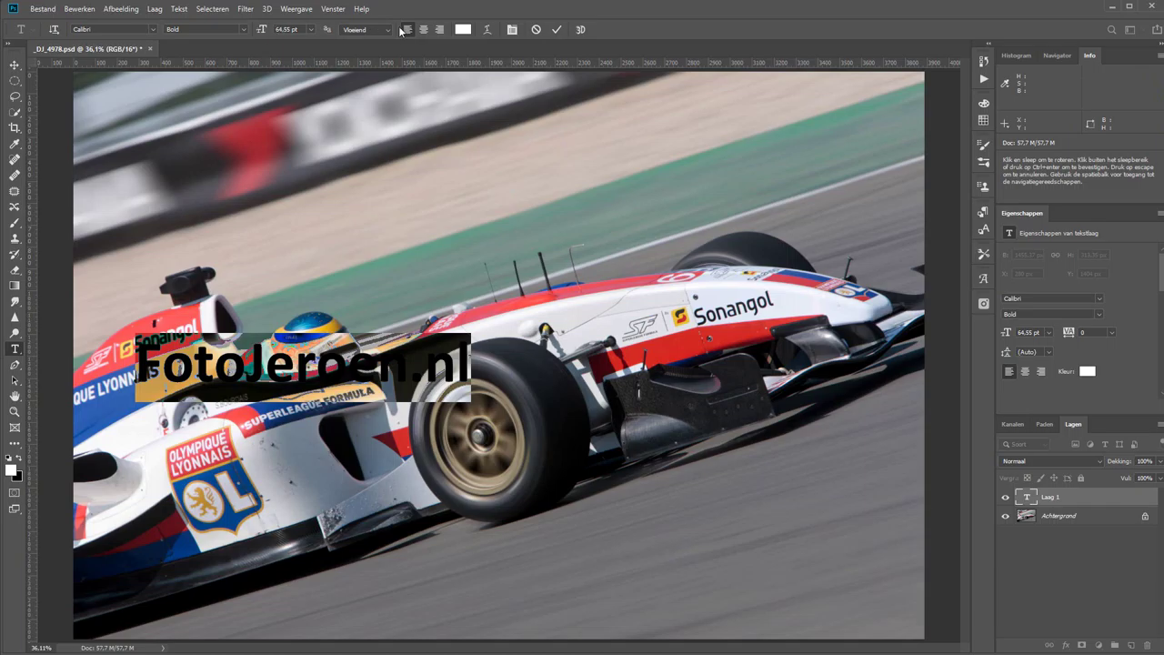
pyautogui.moveTo(262, 30); pyautogui.dragTo(304, 32)
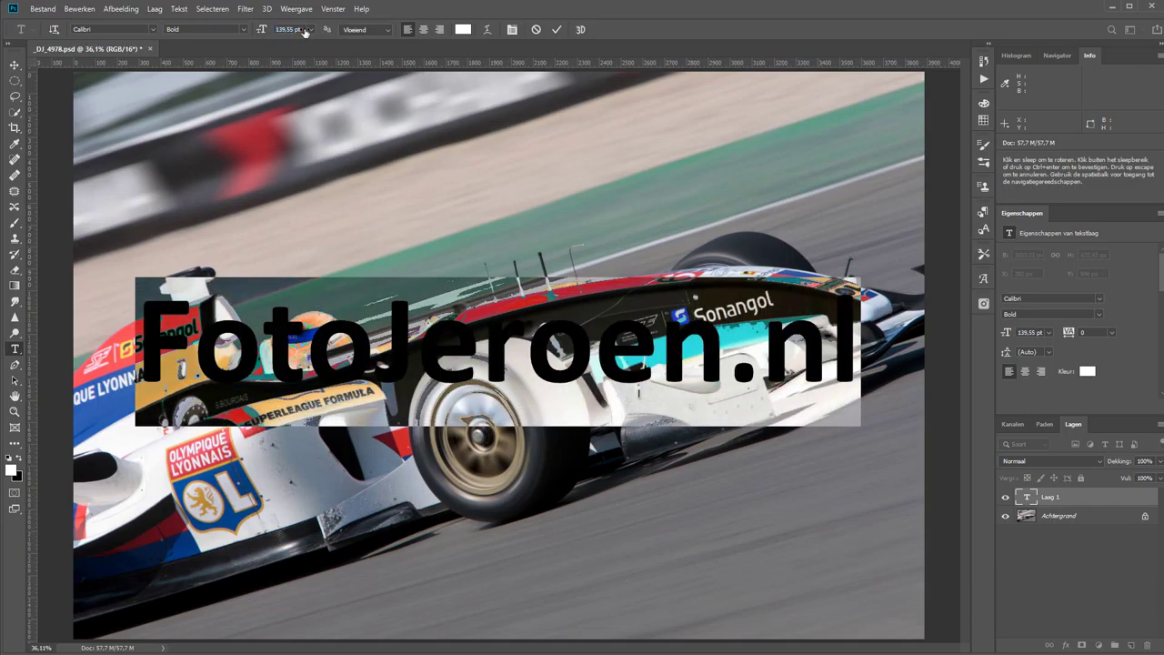
pyautogui.click(556, 29)
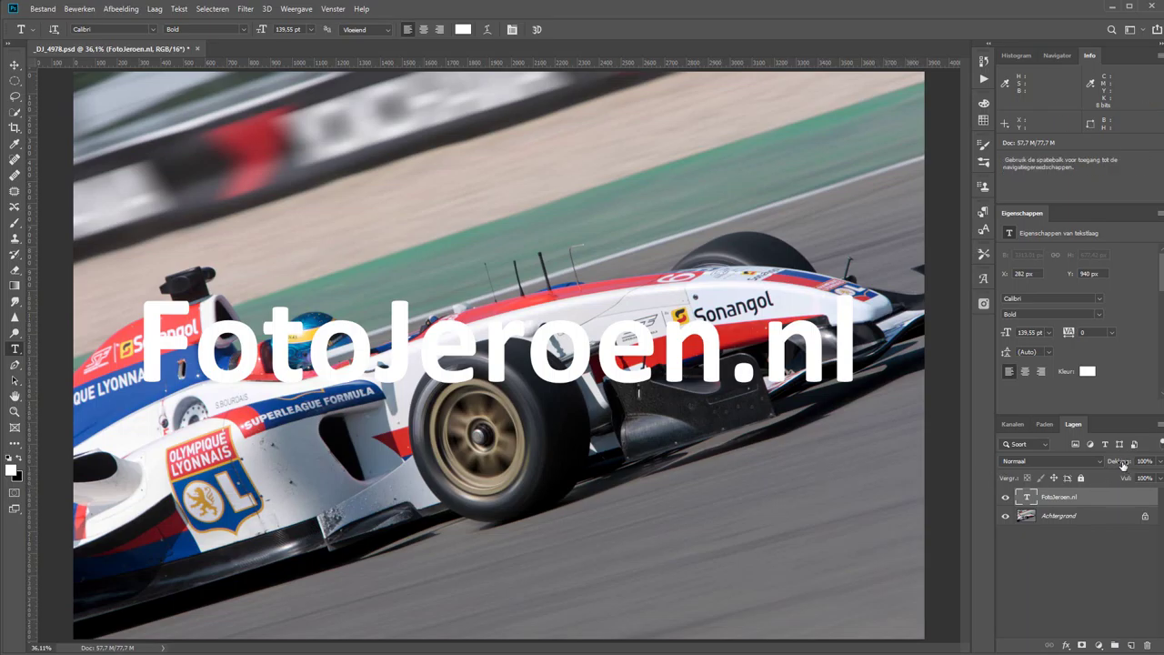
pyautogui.moveTo(1123, 464); pyautogui.dragTo(1077, 459)
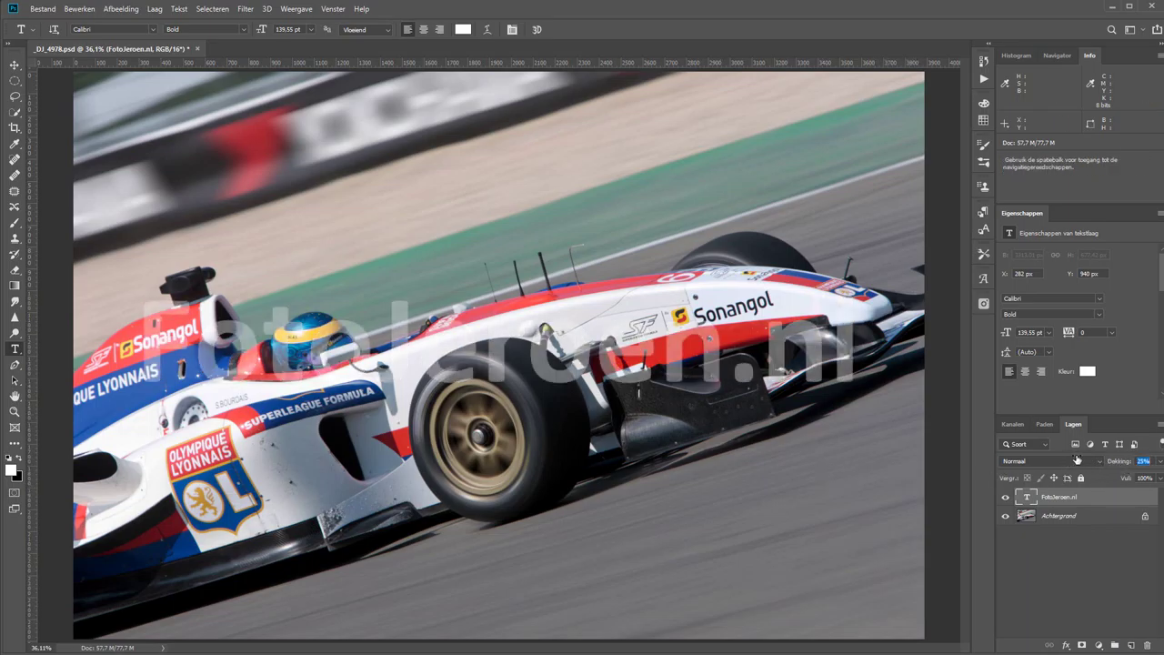
pyautogui.press('Return')
pyautogui.moveTo(1108, 462); pyautogui.dragTo(1143, 460)
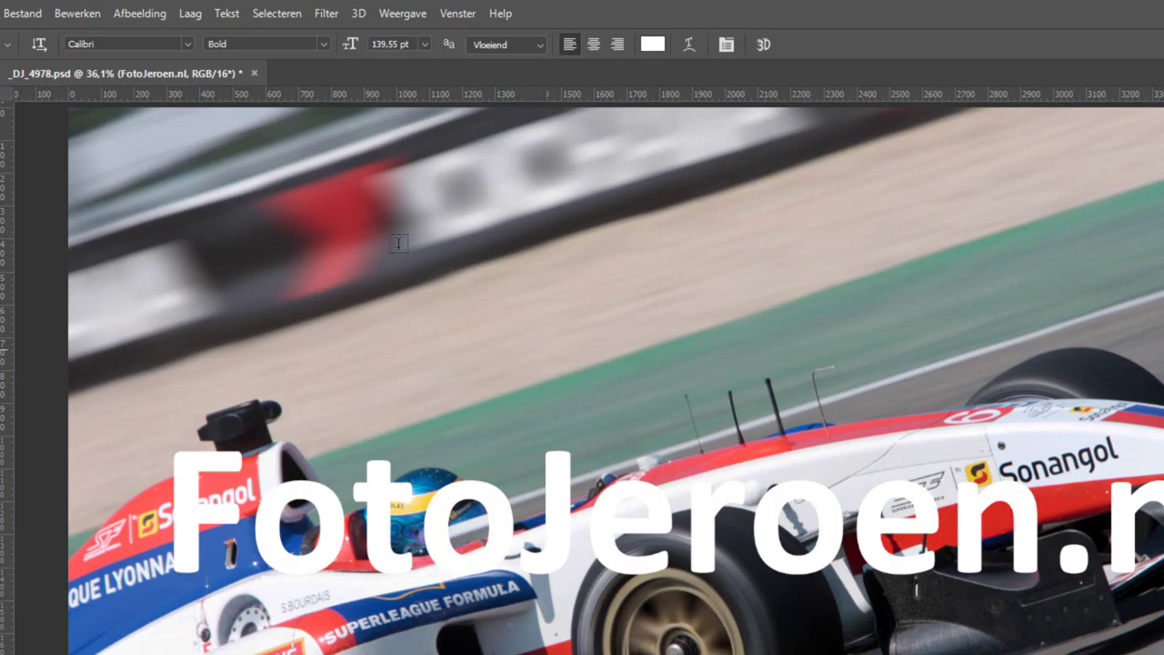
# Step: Apply a Bevel & Emboss layer style with default settings to the FotoJeroen.nl text
pyautogui.click(191, 13)
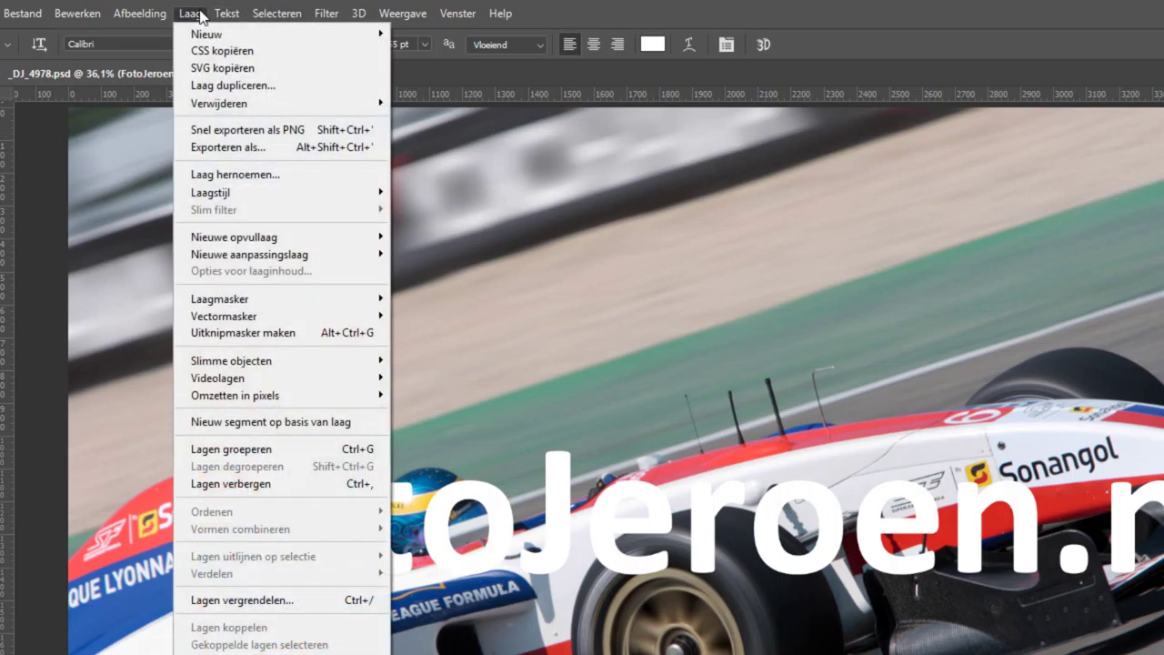
pyautogui.moveTo(273, 191)
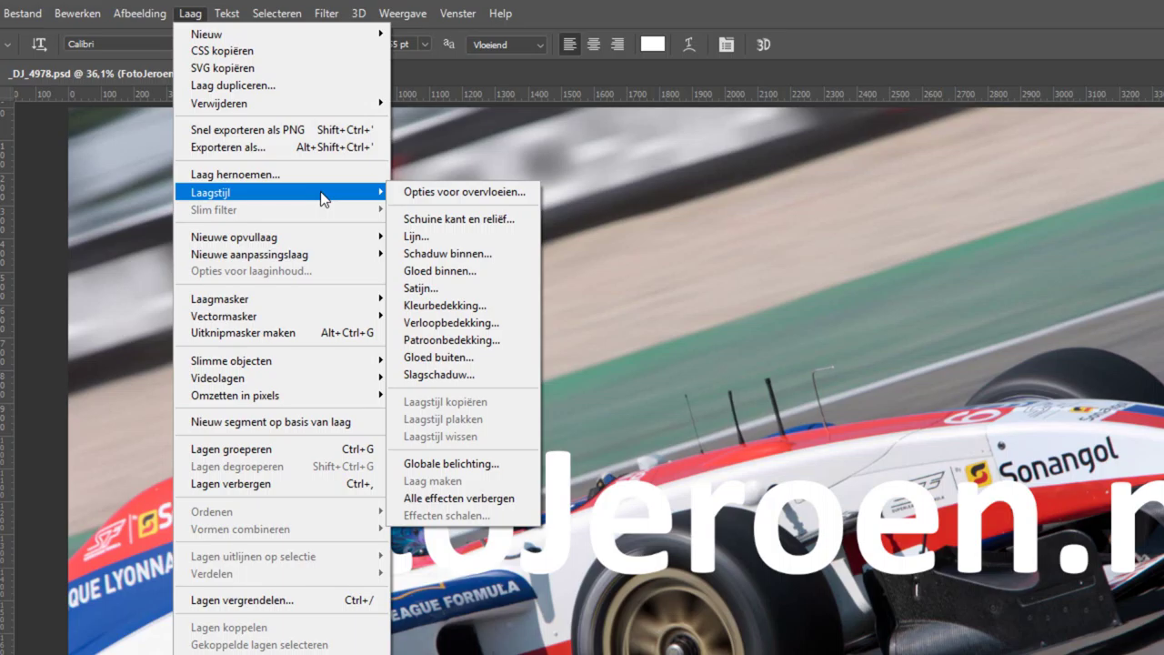
pyautogui.click(459, 219)
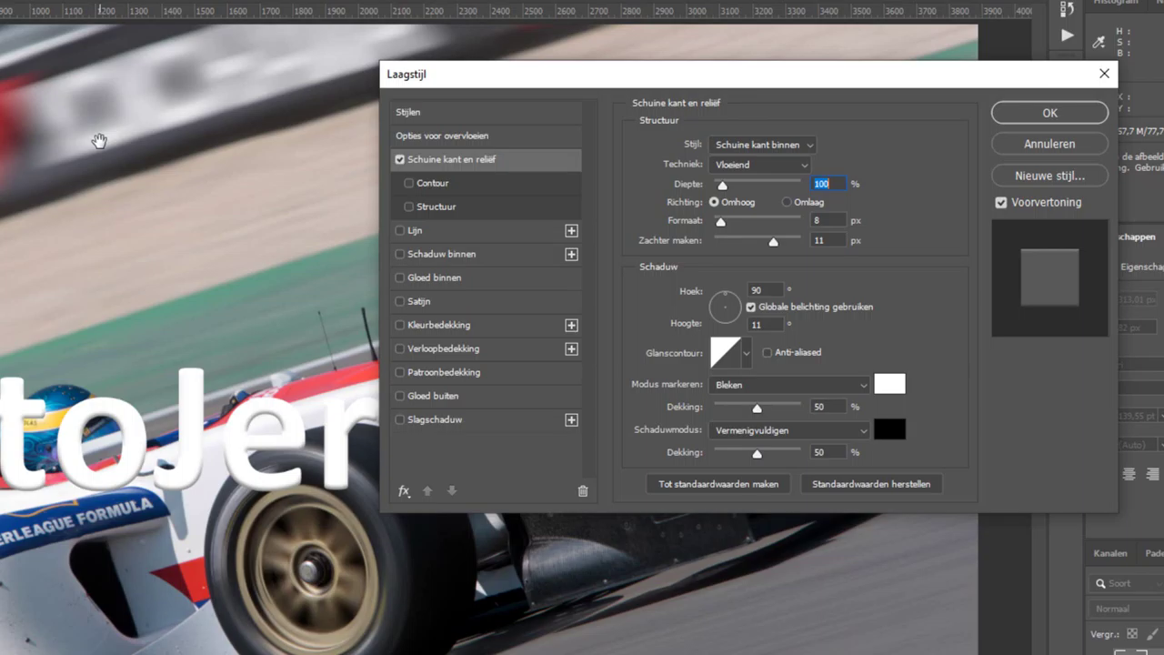
pyautogui.click(1050, 114)
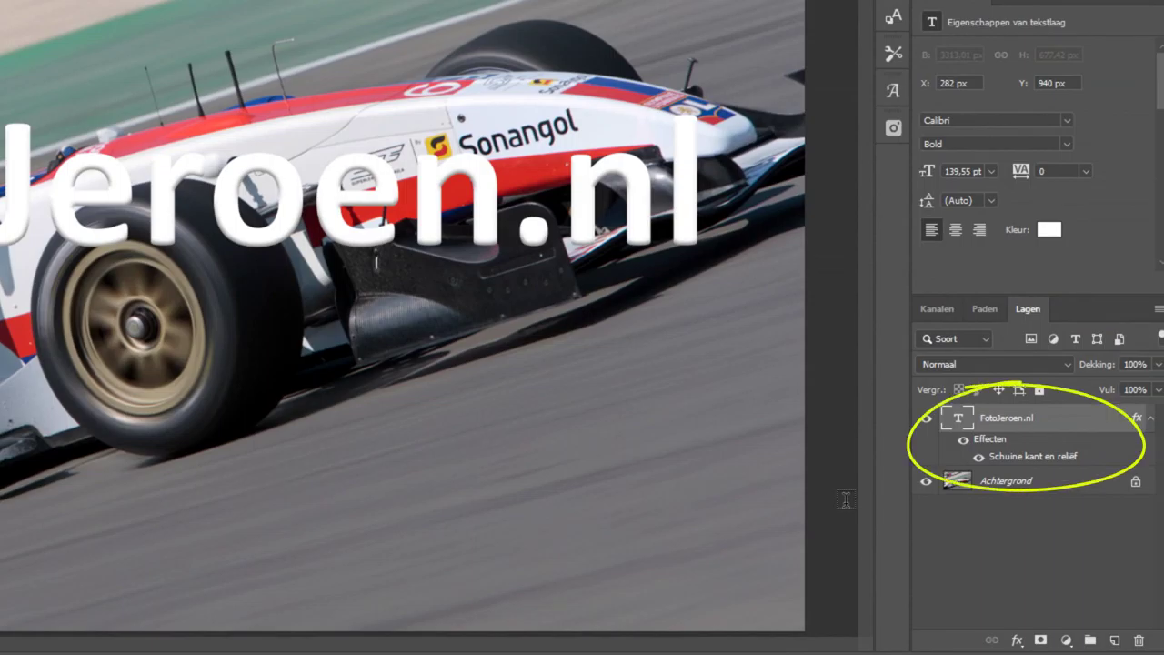
# Step: Lower the watermark text layer's Fill to 0%, leaving only the embossed relief visible
pyautogui.click(964, 442)
pyautogui.click(963, 442)
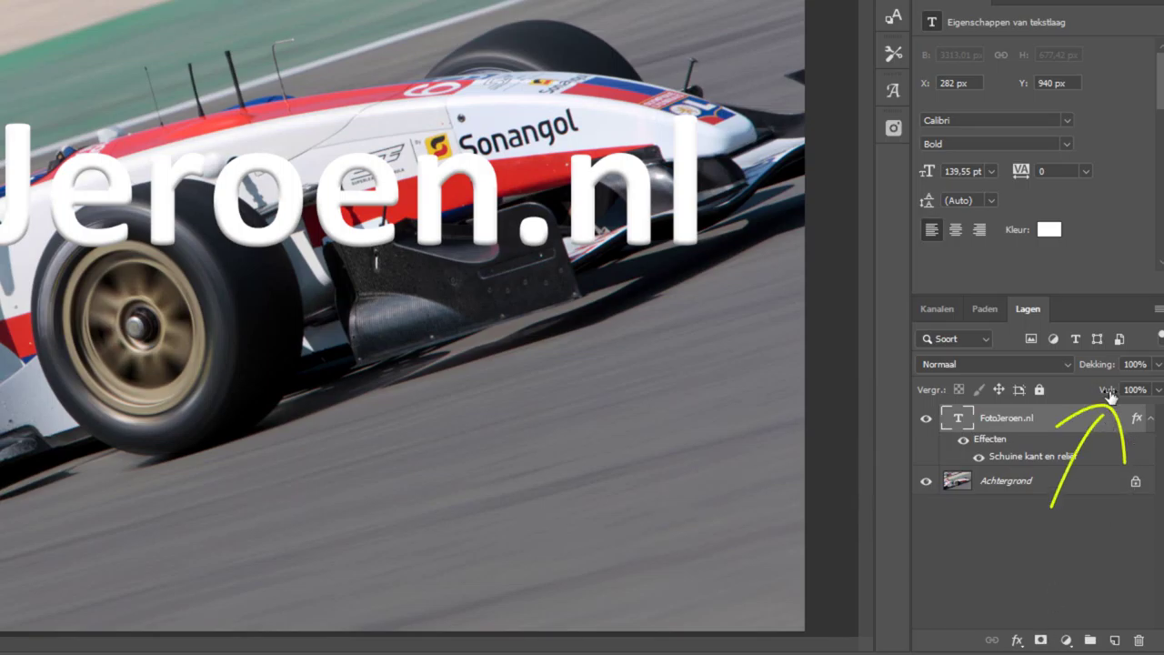
pyautogui.moveTo(1110, 394); pyautogui.dragTo(879, 407)
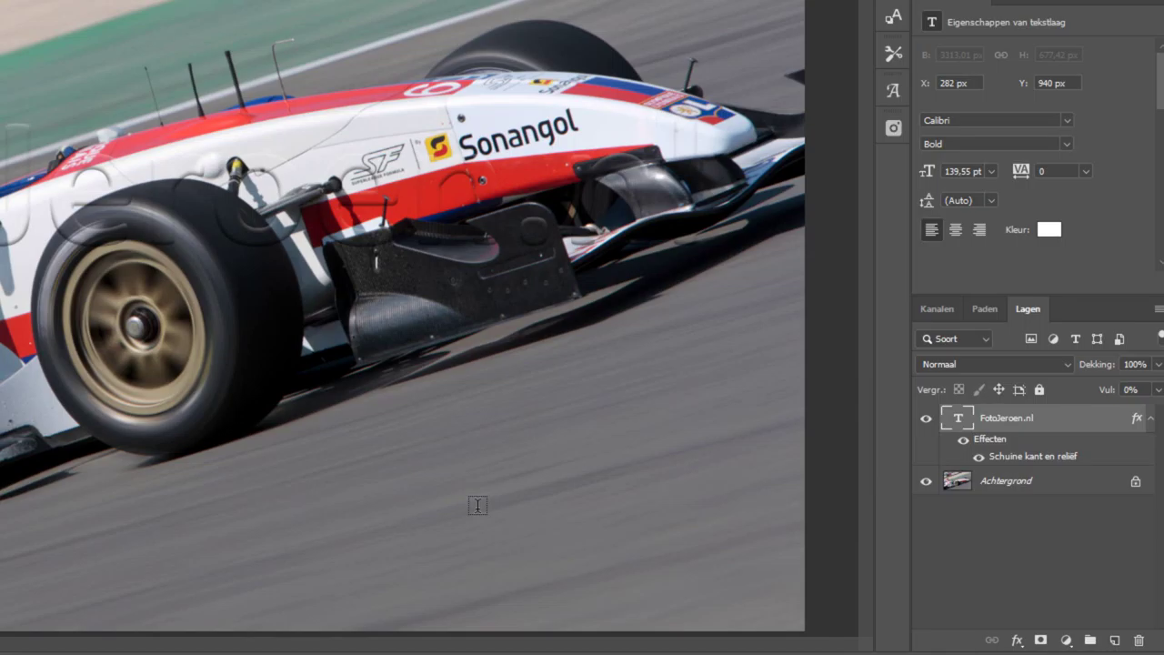
# Step: Change the watermark's Bevel & Emboss to 13 px size and 0 px soften
pyautogui.doubleClick(1039, 457)
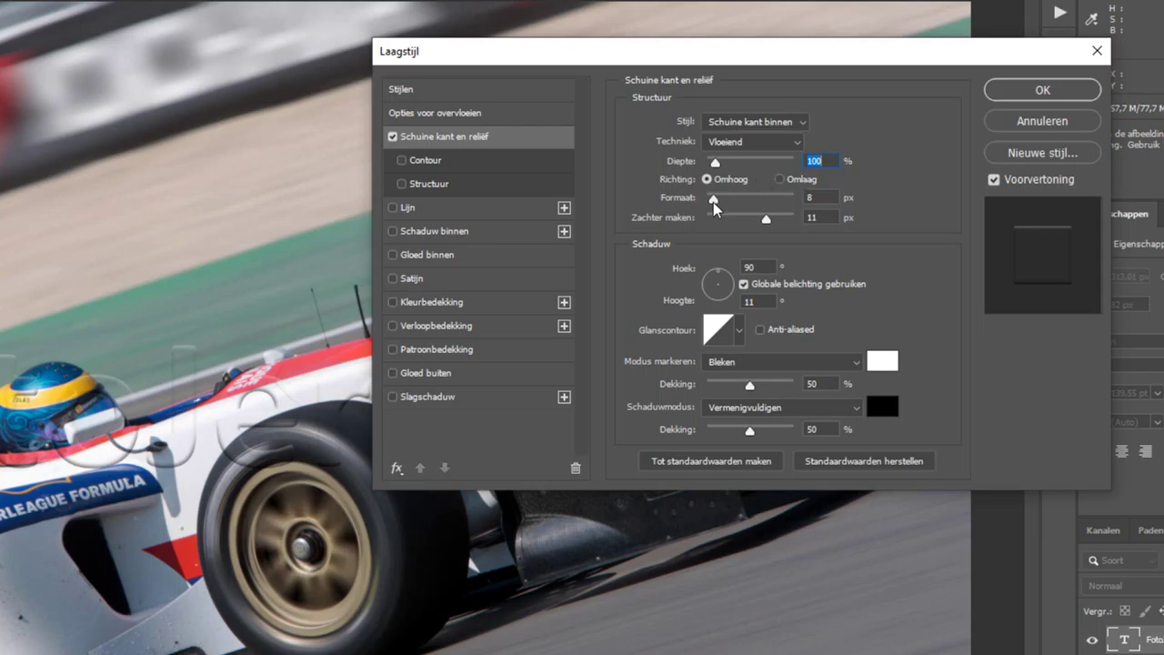
pyautogui.moveTo(712, 199); pyautogui.dragTo(727, 199)
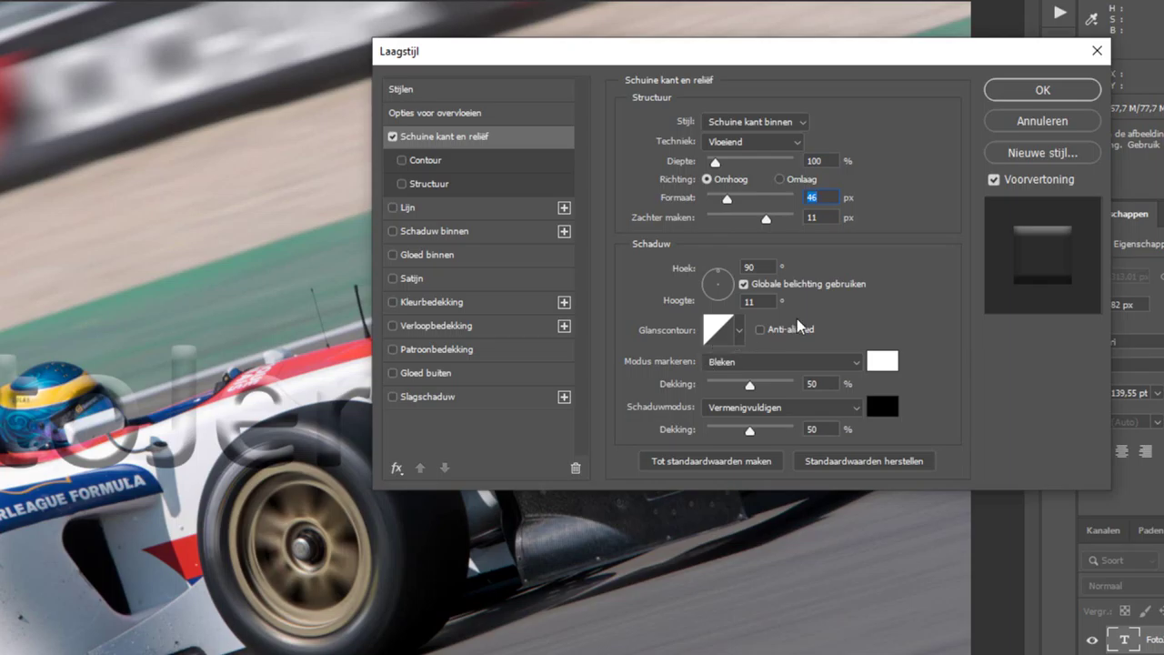
pyautogui.moveTo(727, 199); pyautogui.dragTo(717, 199)
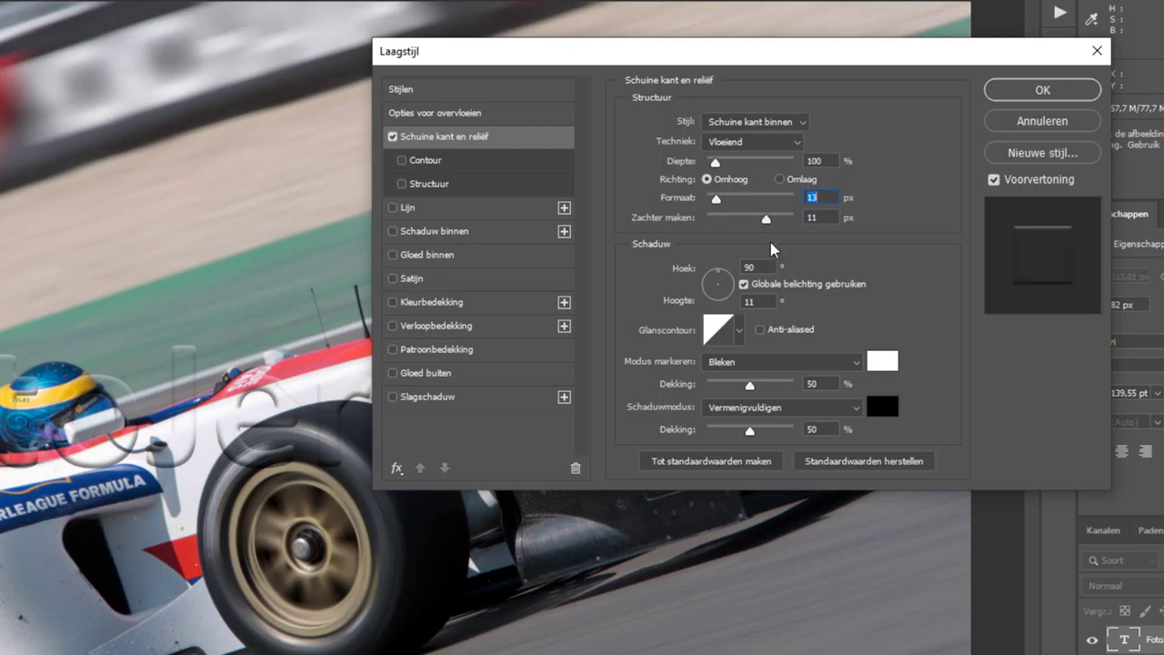
pyautogui.moveTo(768, 225)
pyautogui.mouseDown()
pyautogui.moveTo(691, 234)
pyautogui.moveTo(751, 223)
pyautogui.mouseUp()
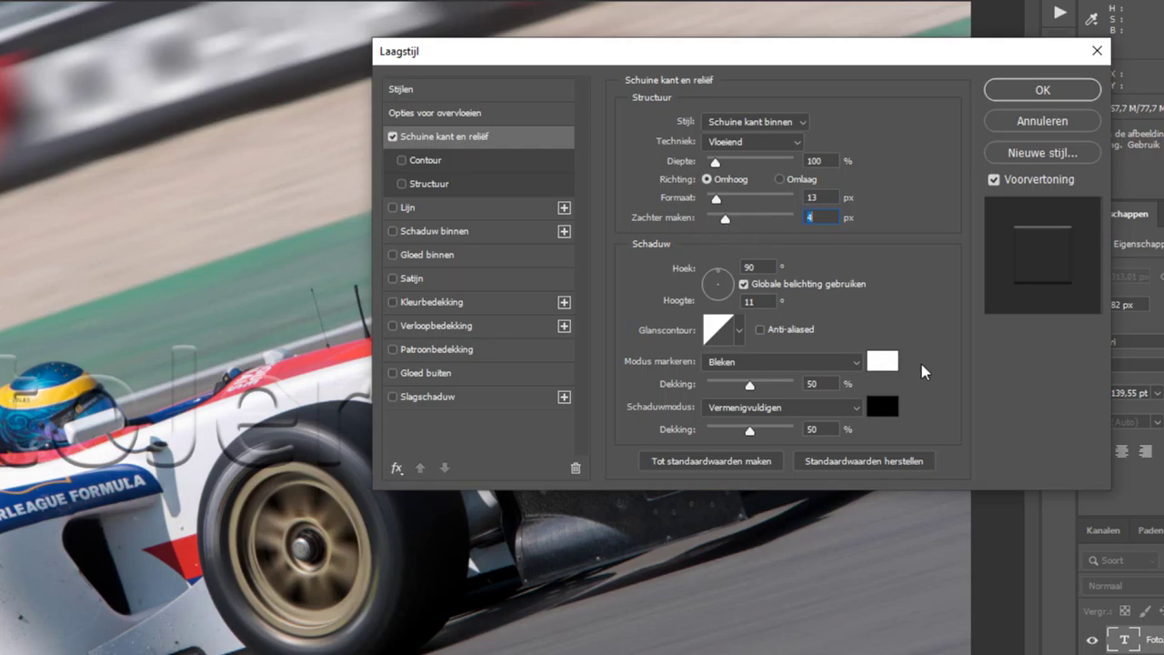
pyautogui.click(1018, 90)
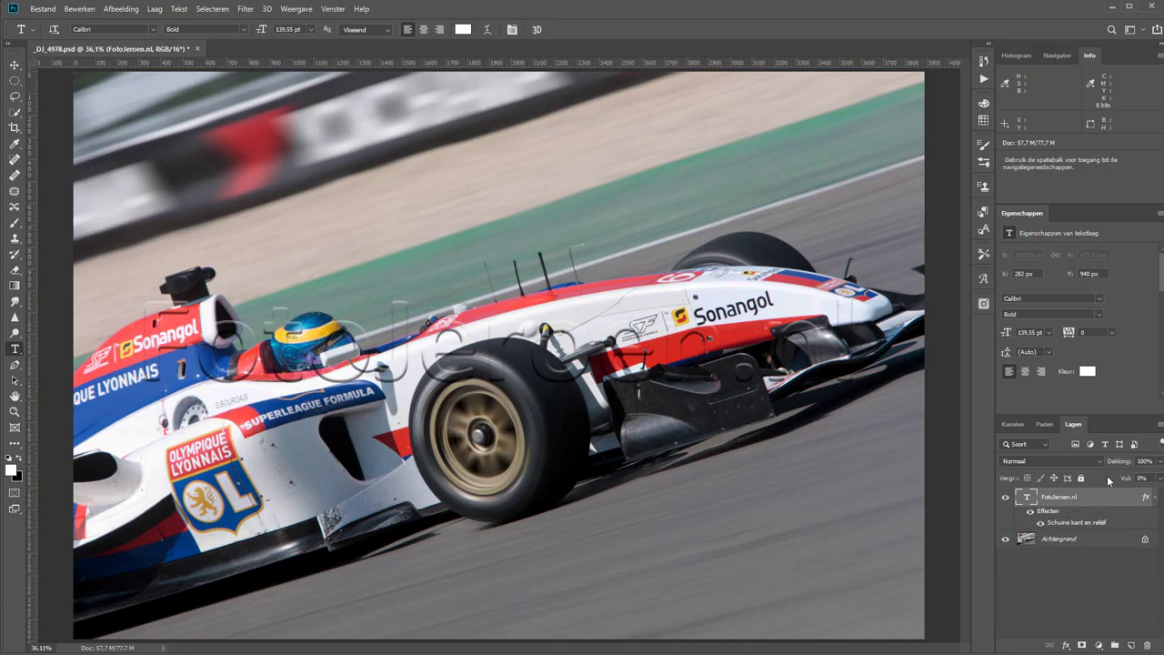
# Step: Reduce the watermark layer's opacity to about 49%
pyautogui.moveTo(1124, 463); pyautogui.dragTo(1096, 461)
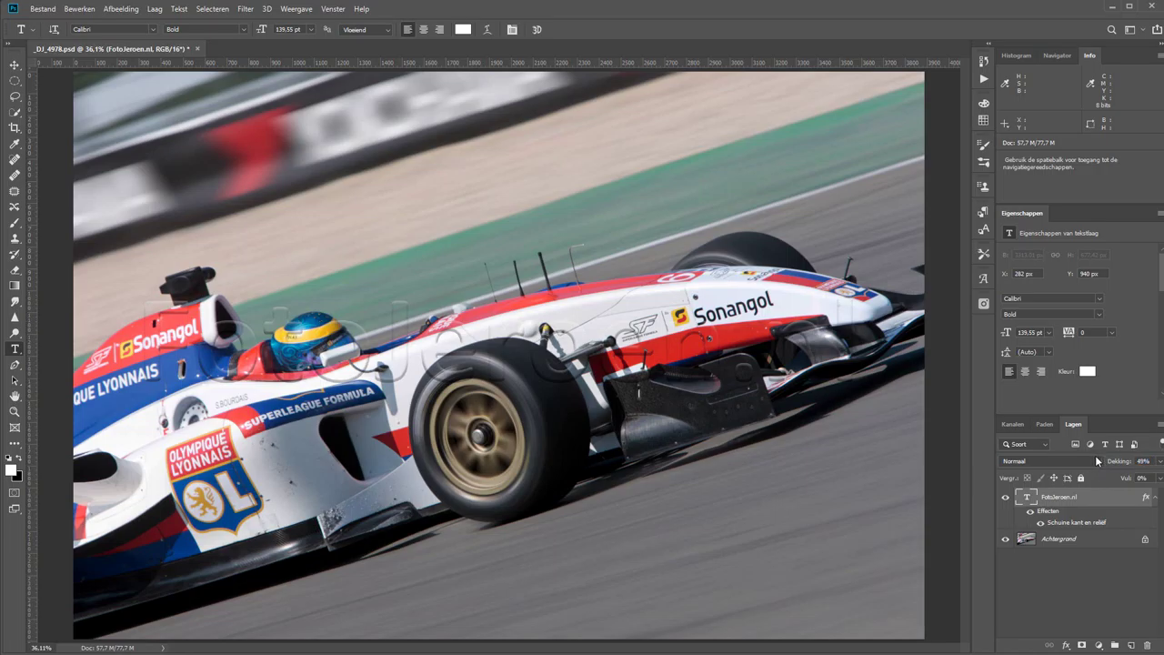